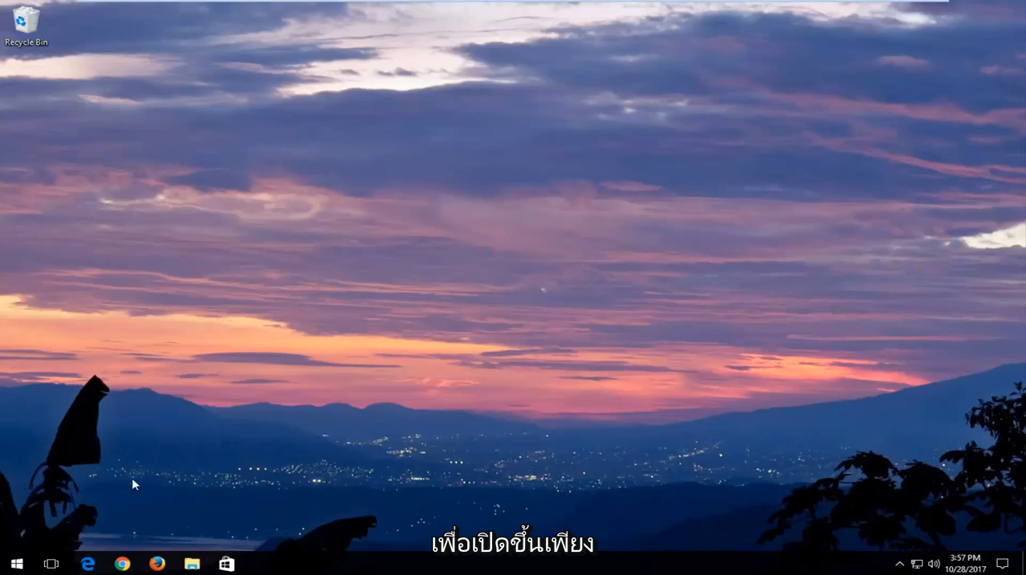
# Search Start for "memory diag" so Windows Memory Diagnostic appears as best match
pyautogui.click(16, 563)
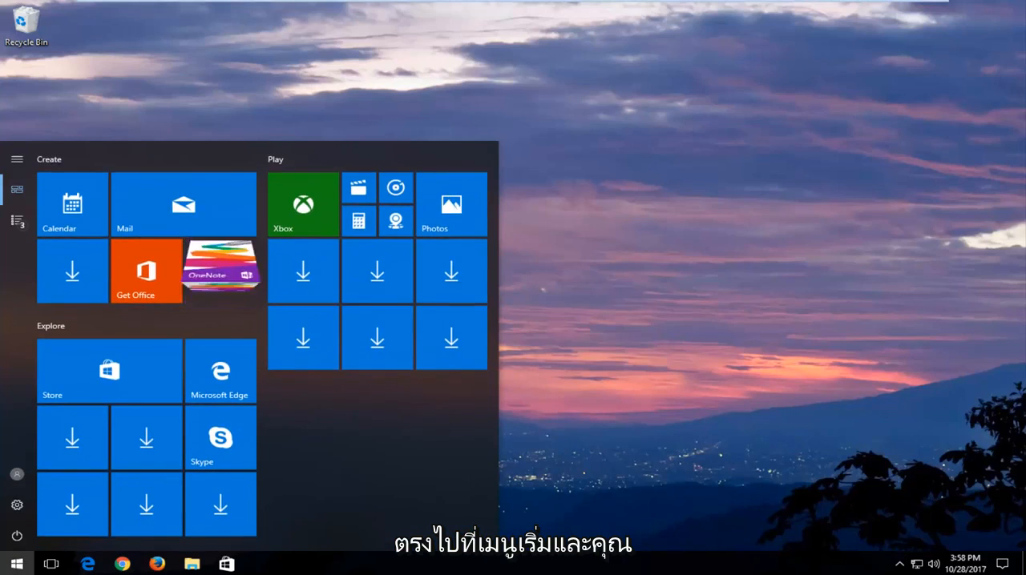
pyautogui.write('m')
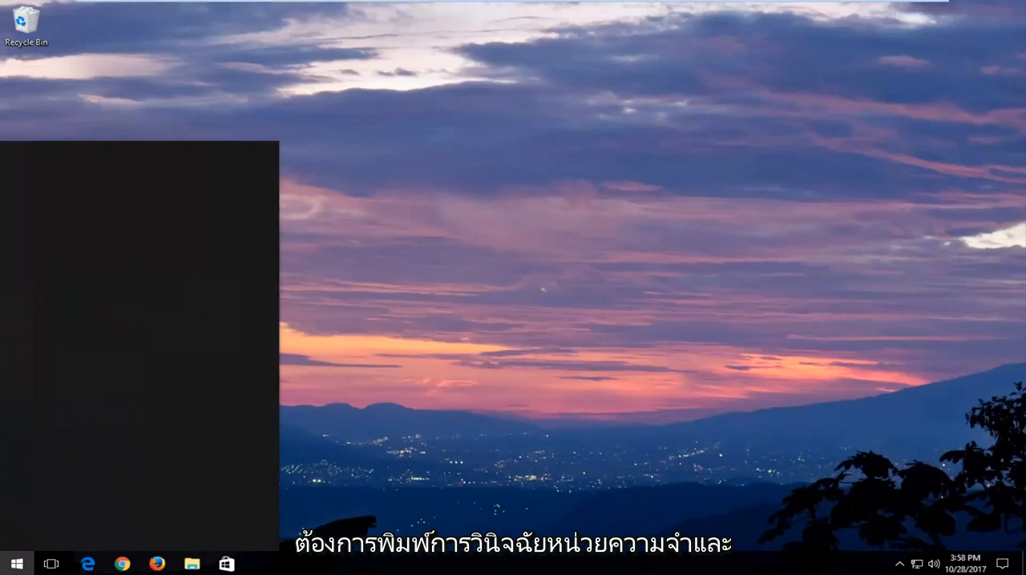
pyautogui.write('emory diang')
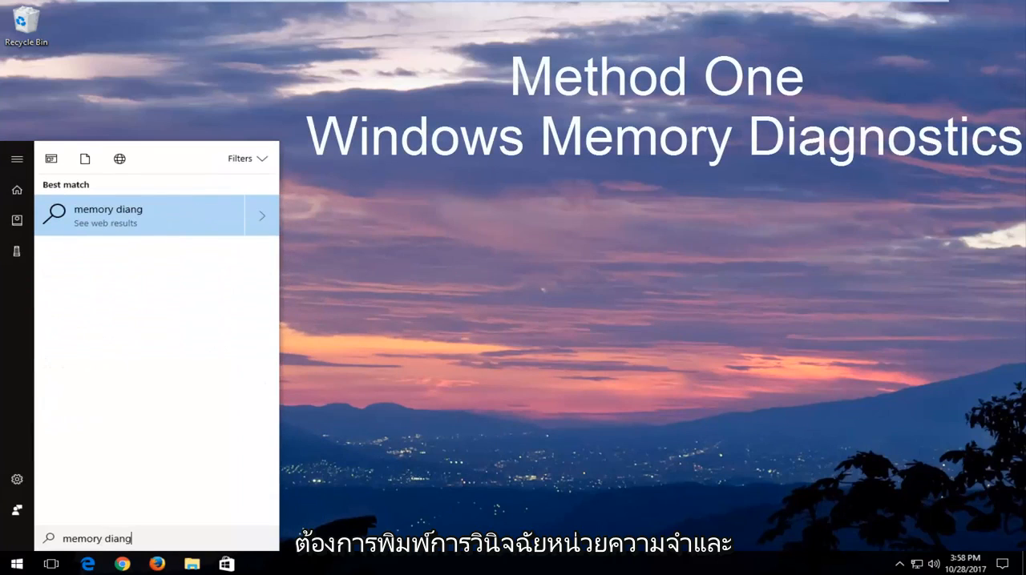
pyautogui.press('BackSpace')
pyautogui.press('BackSpace')
pyautogui.write('g')
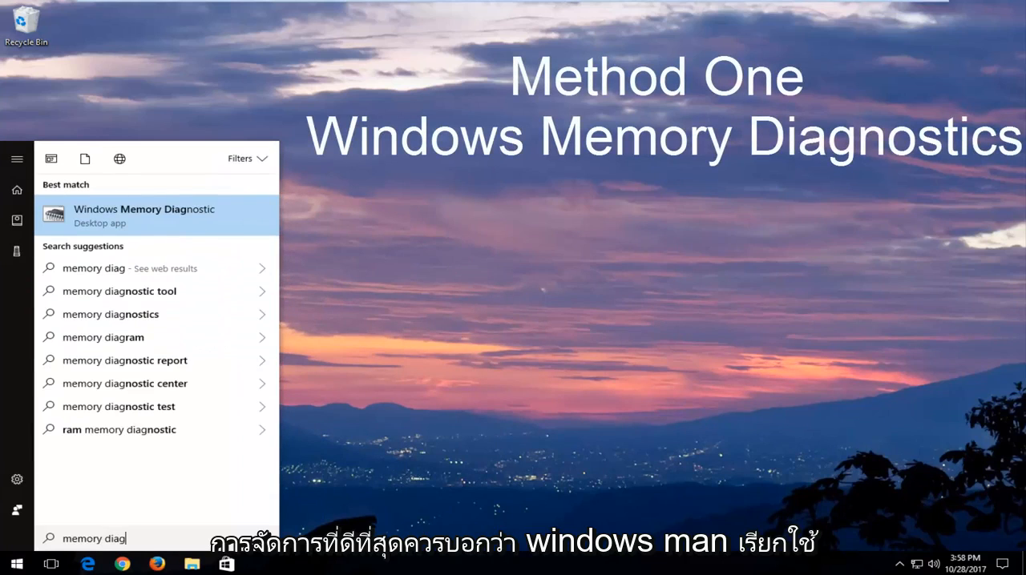
# Launch Windows Memory Diagnostic from the best-match result
pyautogui.click(116, 224)
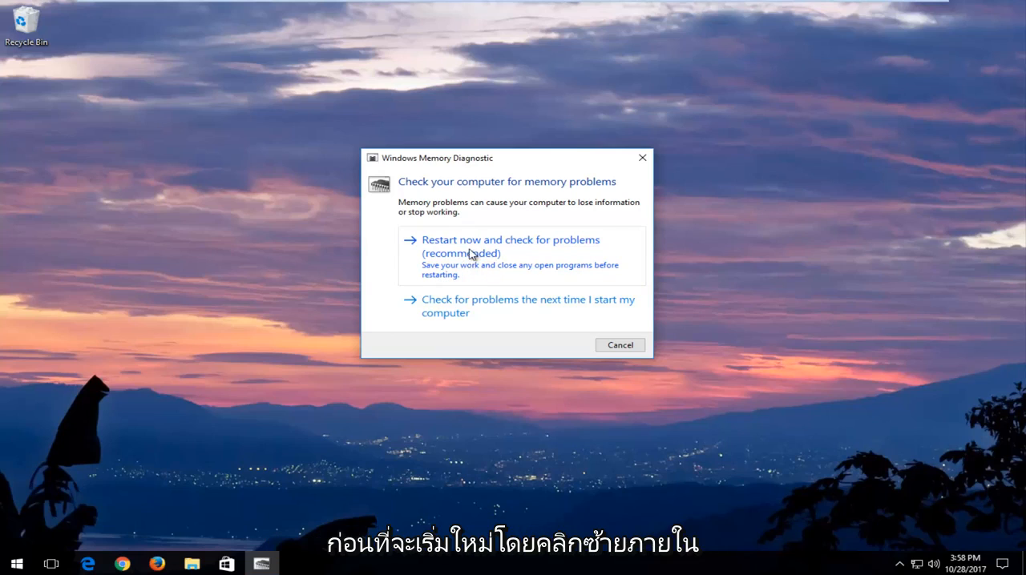
# Choose "Restart now and check for problems" and let the PC reboot to the lock screen
pyautogui.click(469, 255)
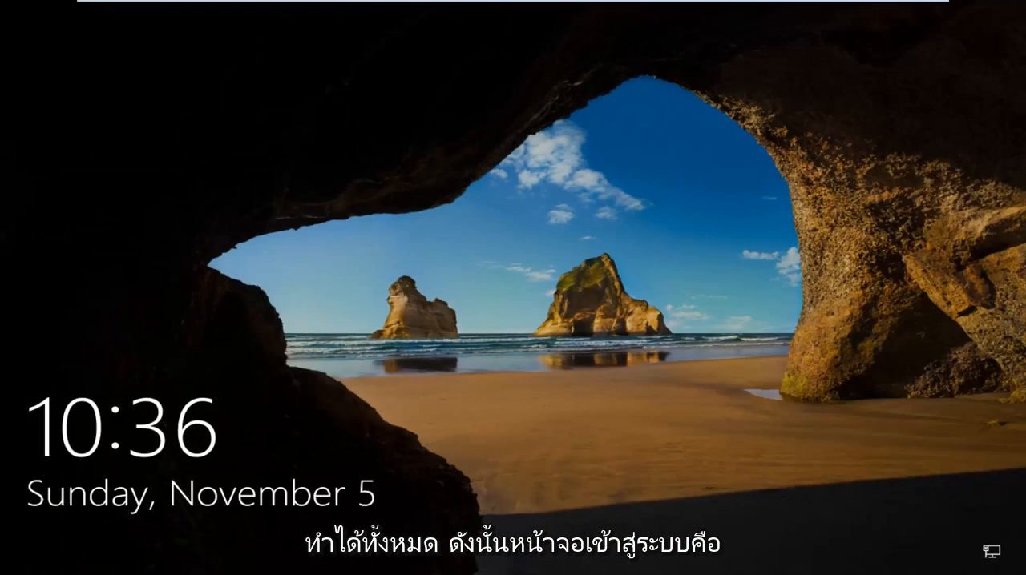
# Dismiss the lock screen, enter the account password and sign in to the desktop
pyautogui.click(468, 524)
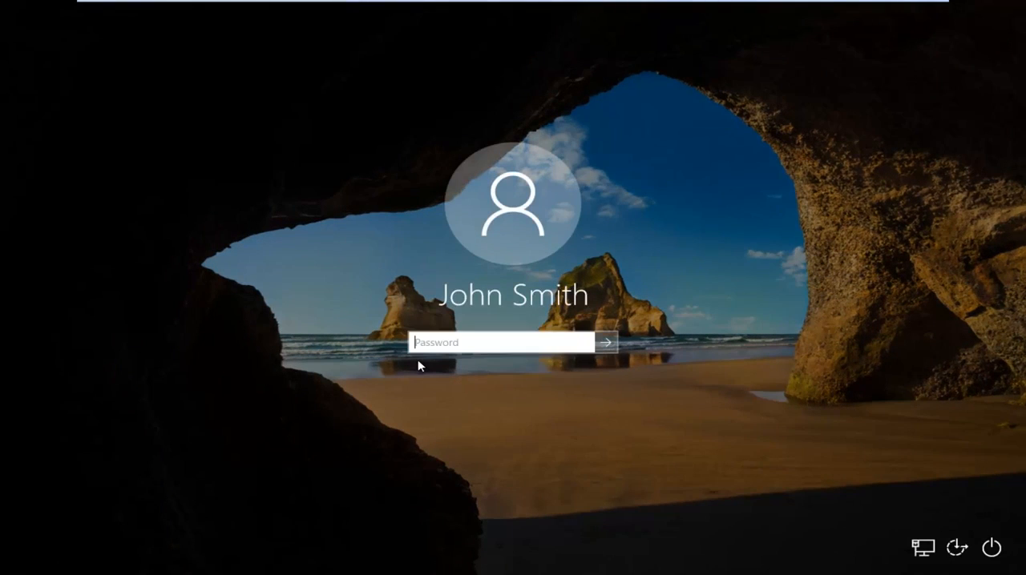
pyautogui.write('pa')
pyautogui.press('BackSpace')
pyautogui.press('BackSpace')
pyautogui.write('p')
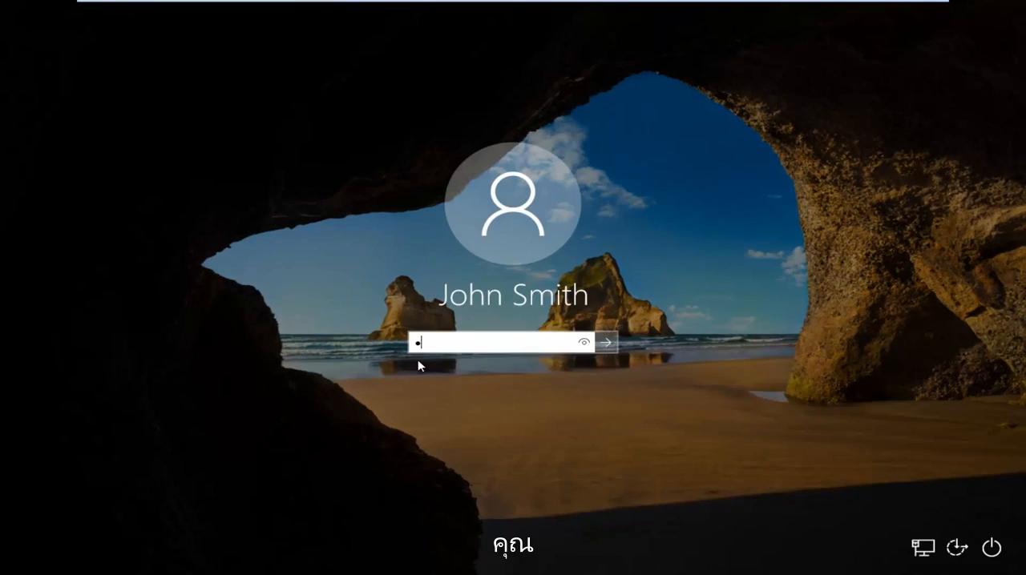
pyautogui.write('assword')
pyautogui.press('Return')
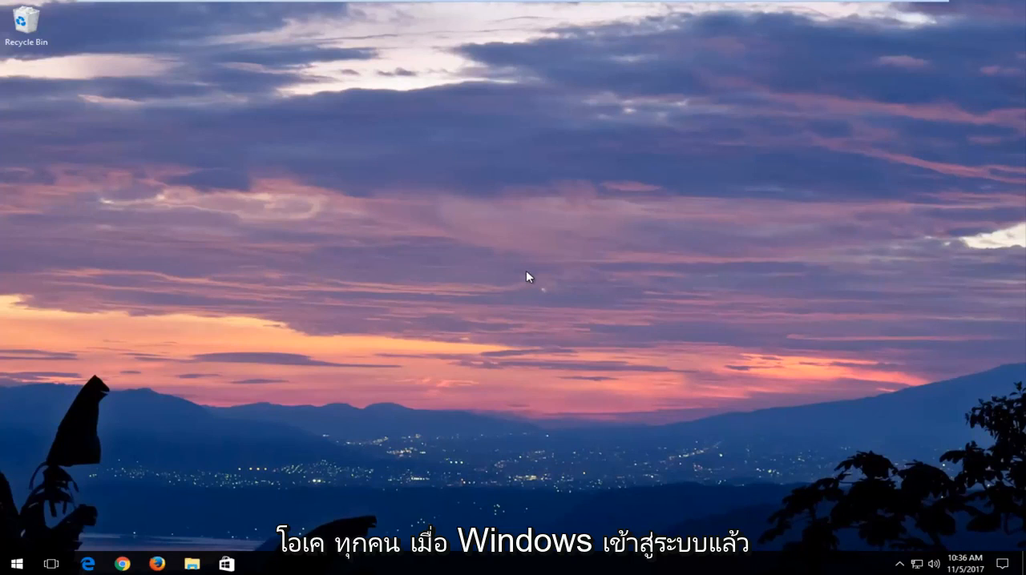
# Search Start for Device Manager and launch it from the best match
pyautogui.click(14, 565)
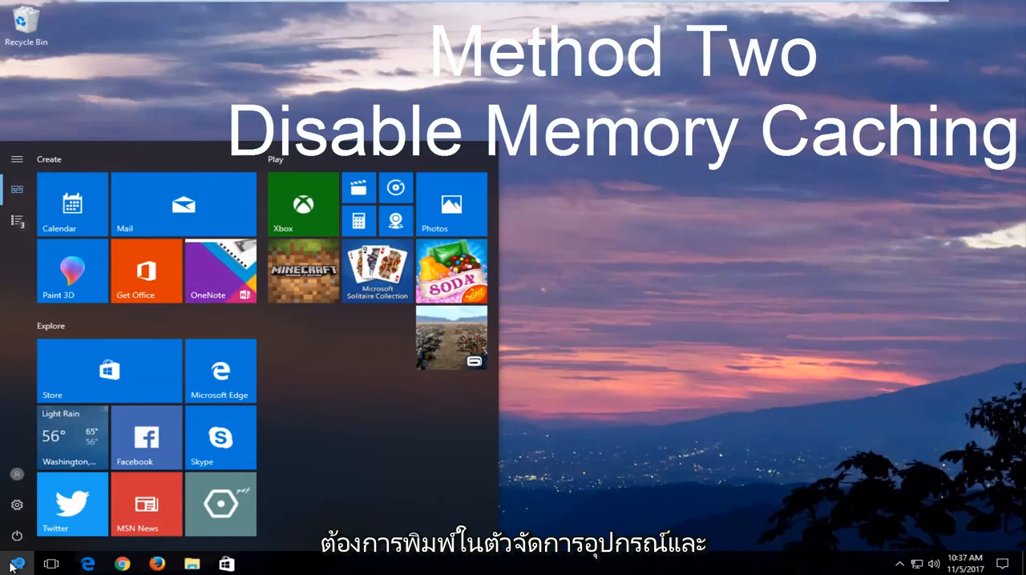
pyautogui.write('d')
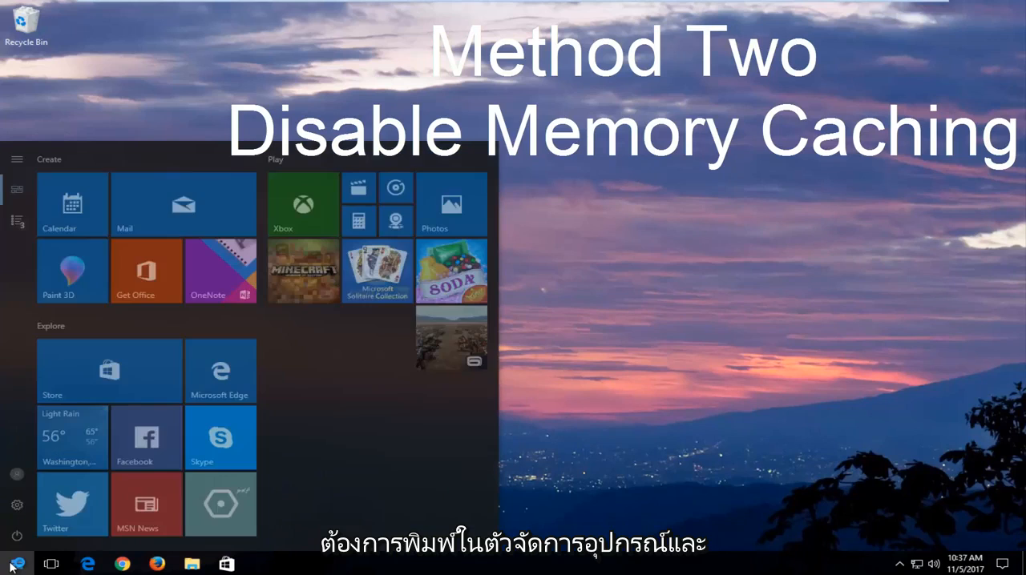
pyautogui.write('evice')
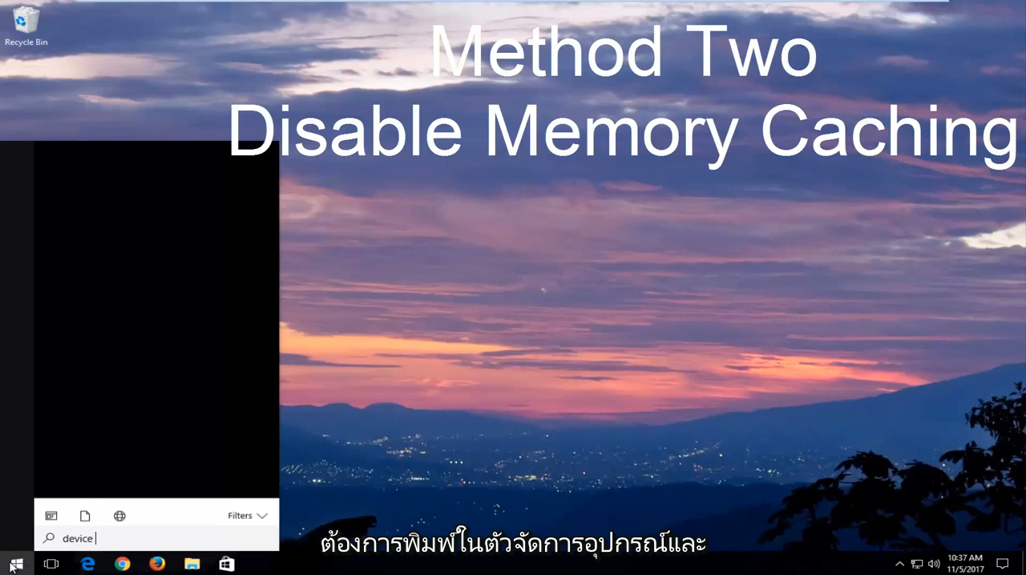
pyautogui.write(' manager')
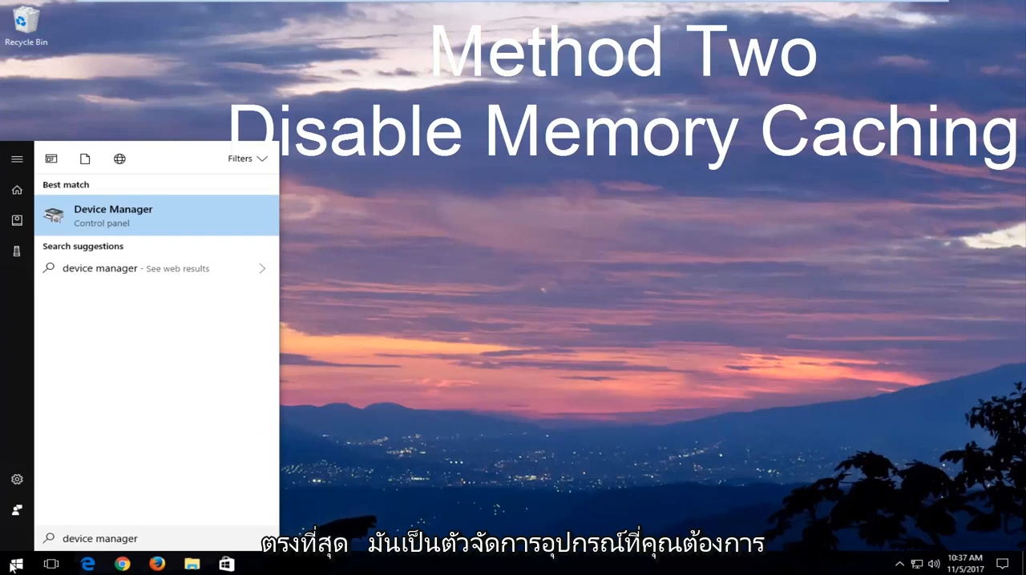
pyautogui.click(90, 224)
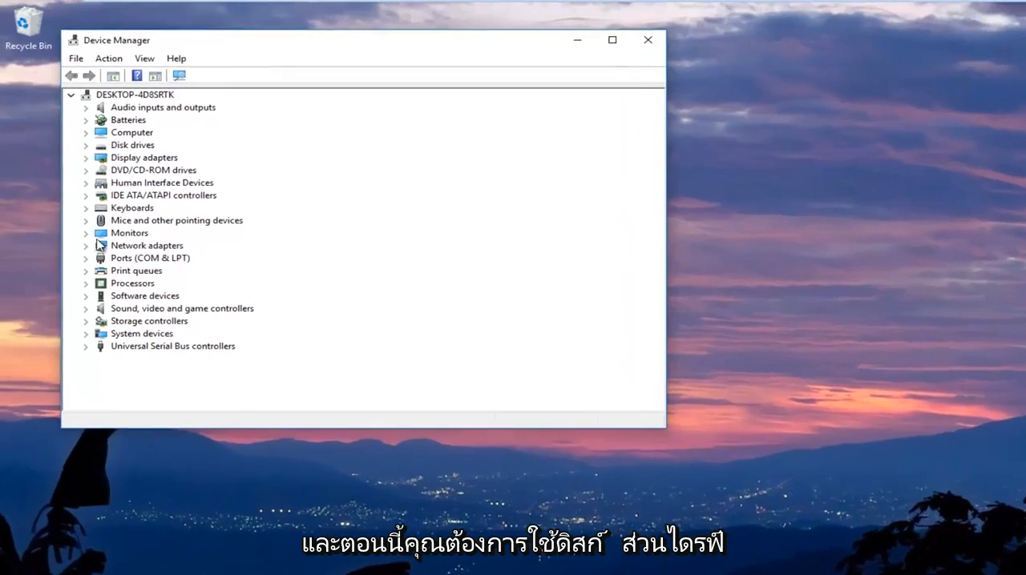
# Expand Disk drives and select the VMware Virtual S SCSI Disk Device
pyautogui.click(126, 153)
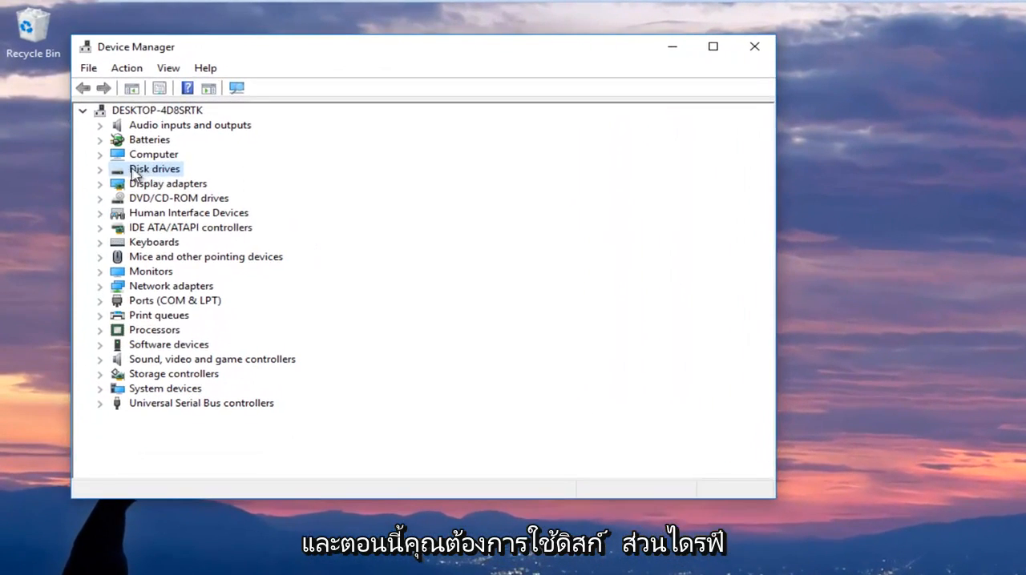
pyautogui.click(100, 169)
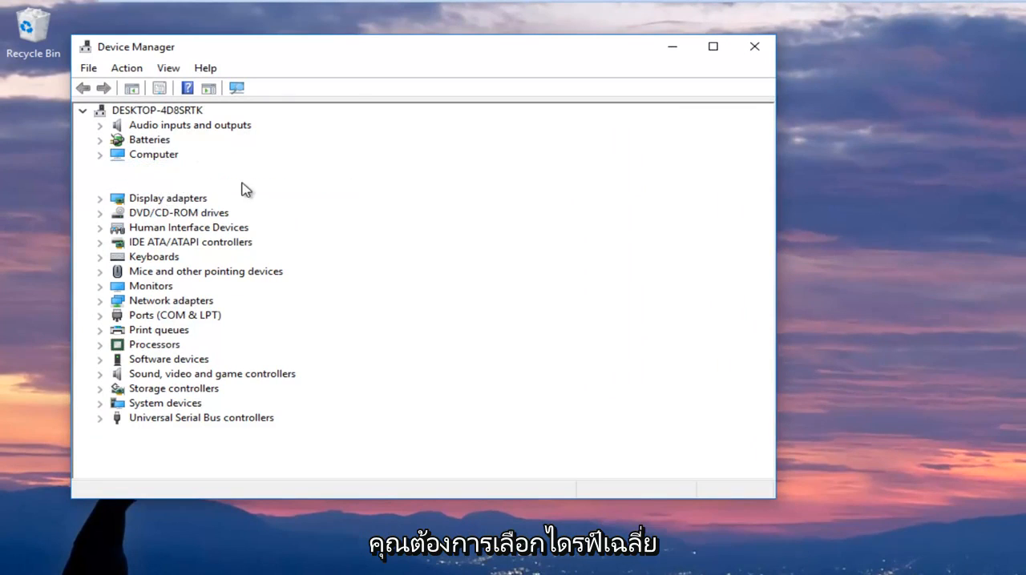
pyautogui.click(258, 184)
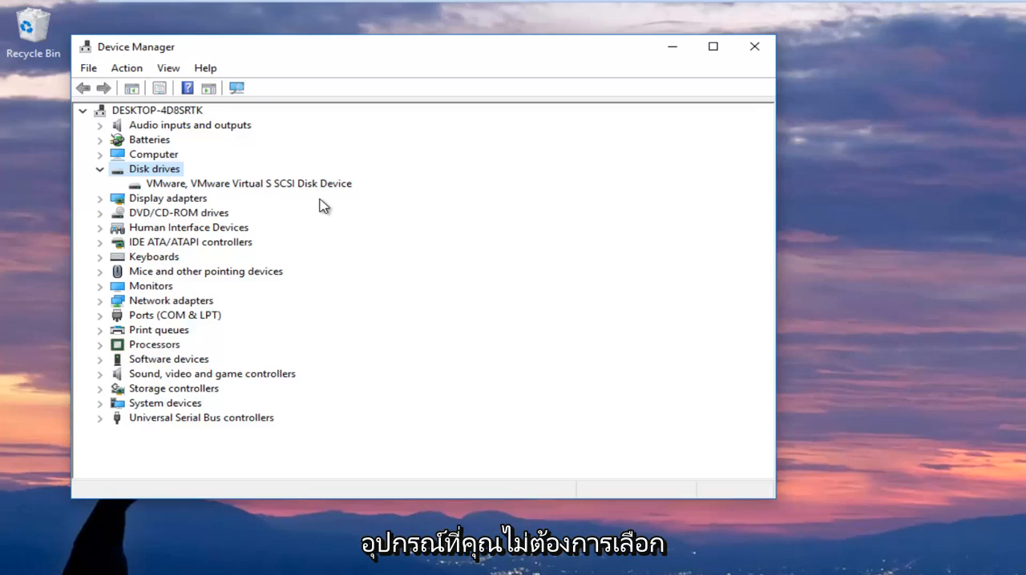
pyautogui.click(285, 185)
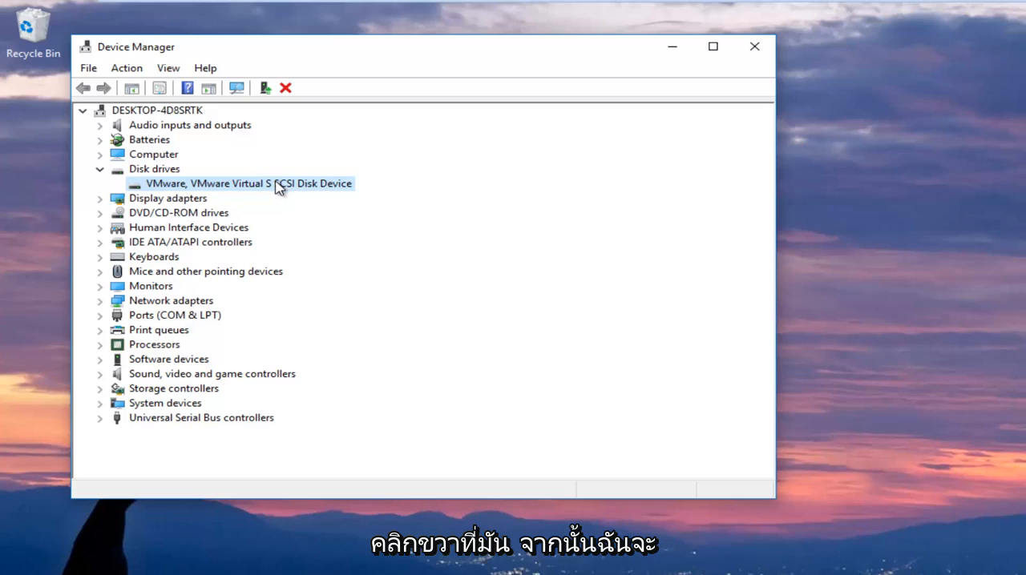
# Bring up the VMware disk's Properties from its context menu
pyautogui.rightClick(276, 185)
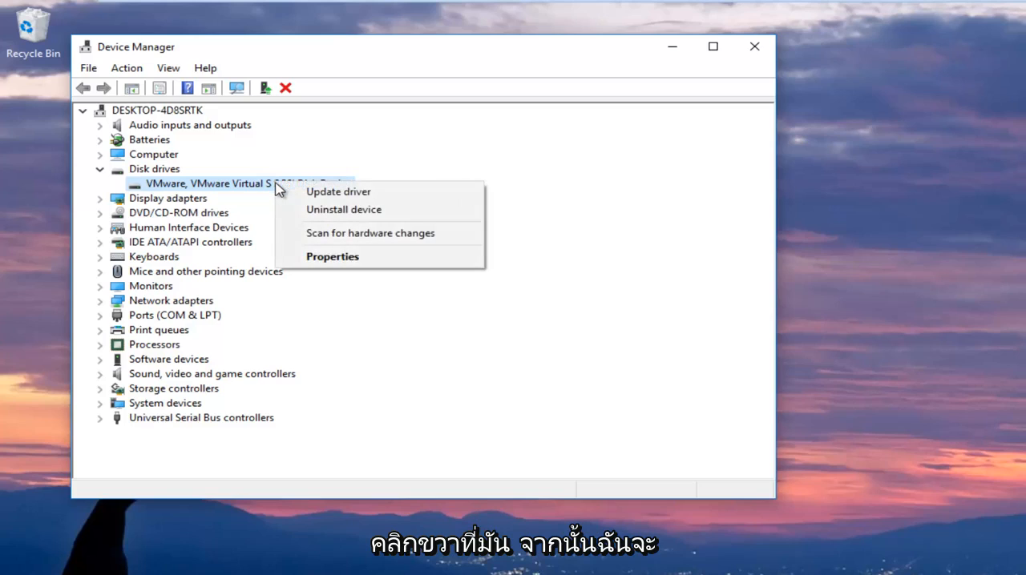
pyautogui.click(317, 260)
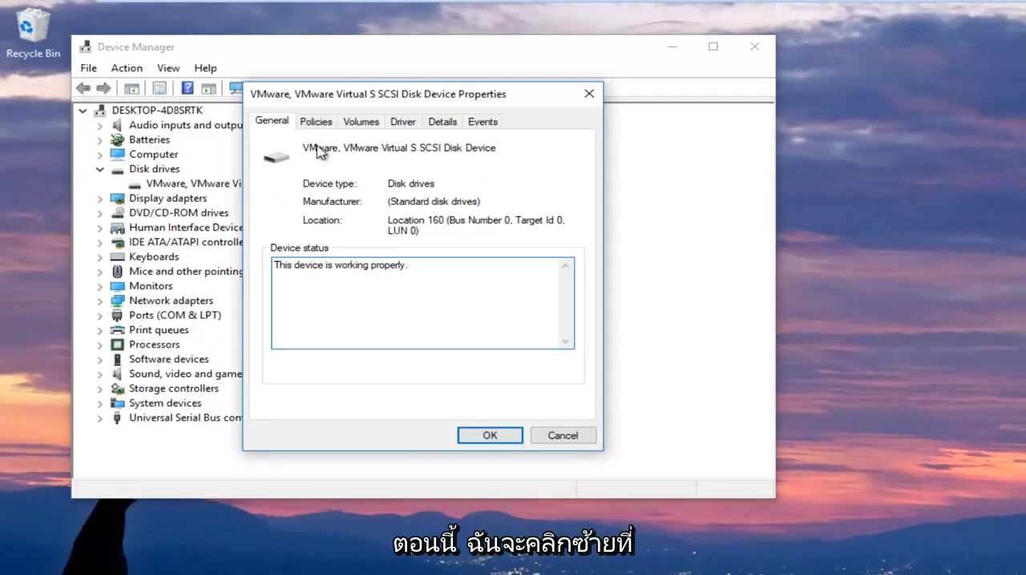
# On the Policies tab set the removal policy to Quick removal and confirm with OK
pyautogui.click(314, 126)
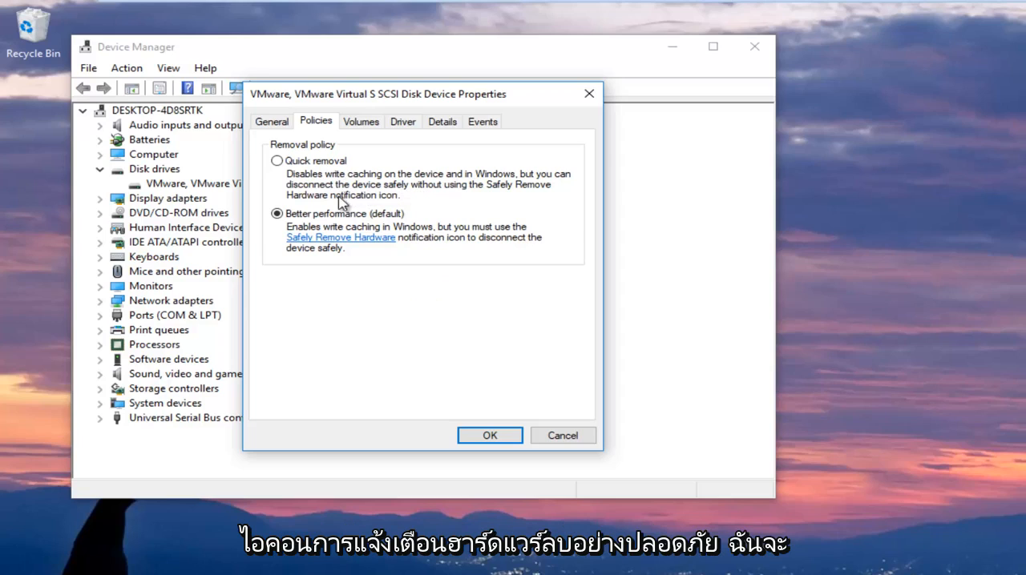
pyautogui.click(276, 160)
pyautogui.click(481, 438)
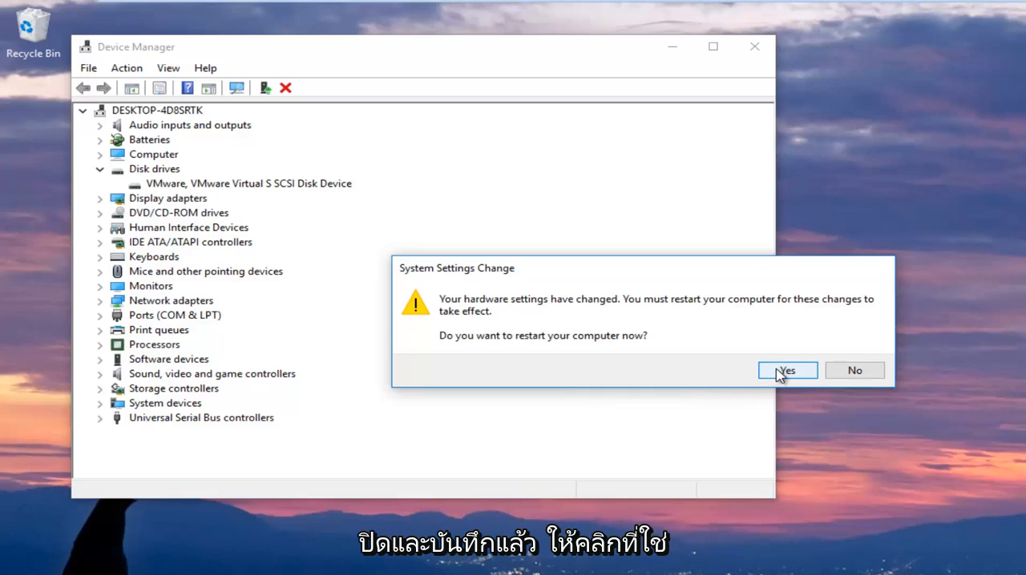
# Answer Yes to the System Settings Change prompt to restart now
pyautogui.click(781, 371)
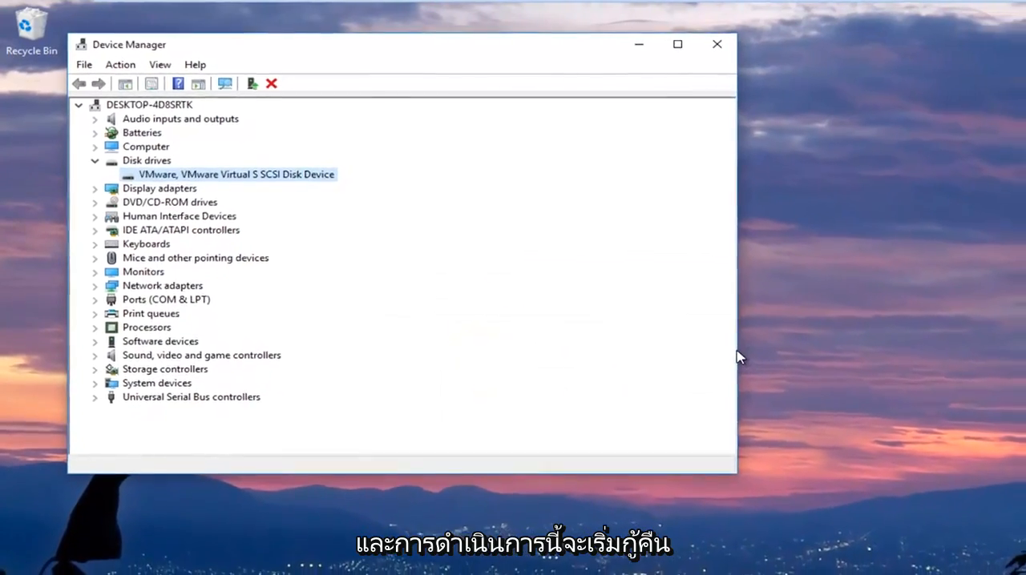